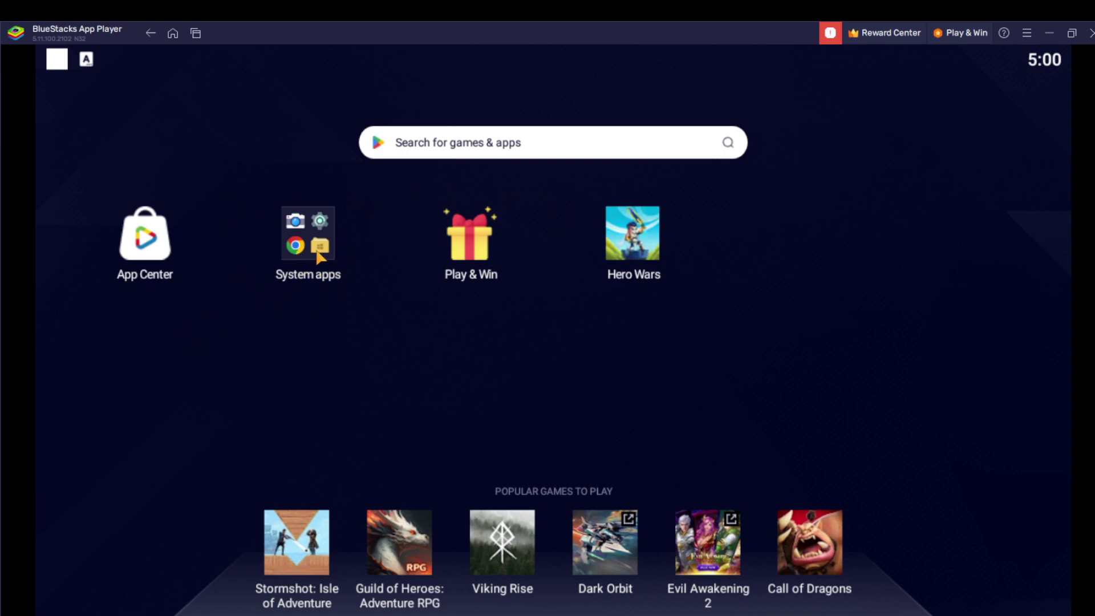
Launch Android Settings from the System apps folder.
{"action": "left_click", "coordinate": [317, 229]}
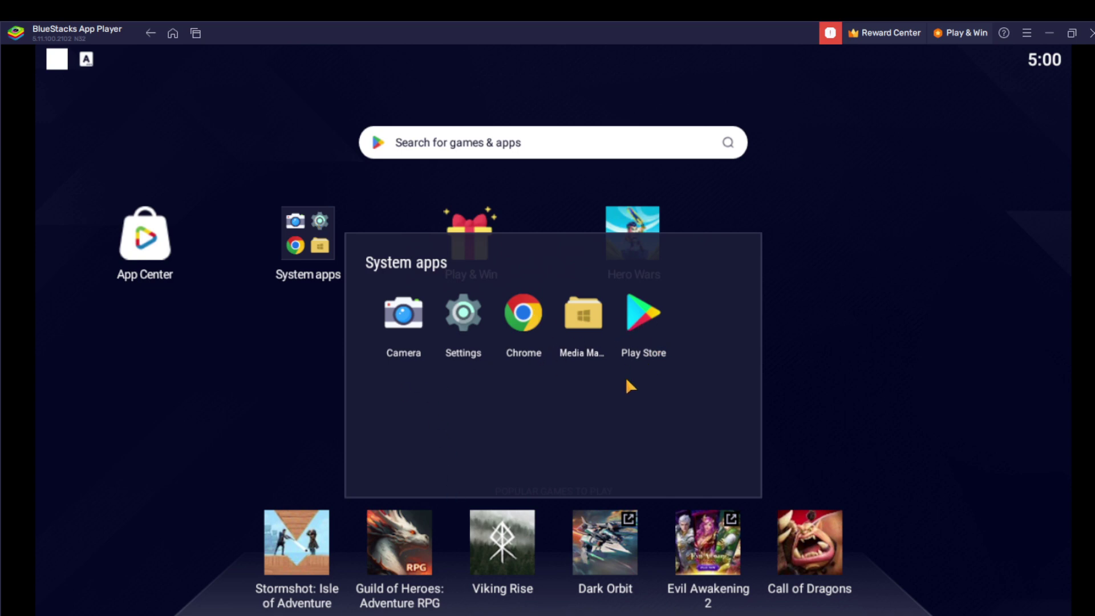
{"action": "left_click", "coordinate": [463, 316]}
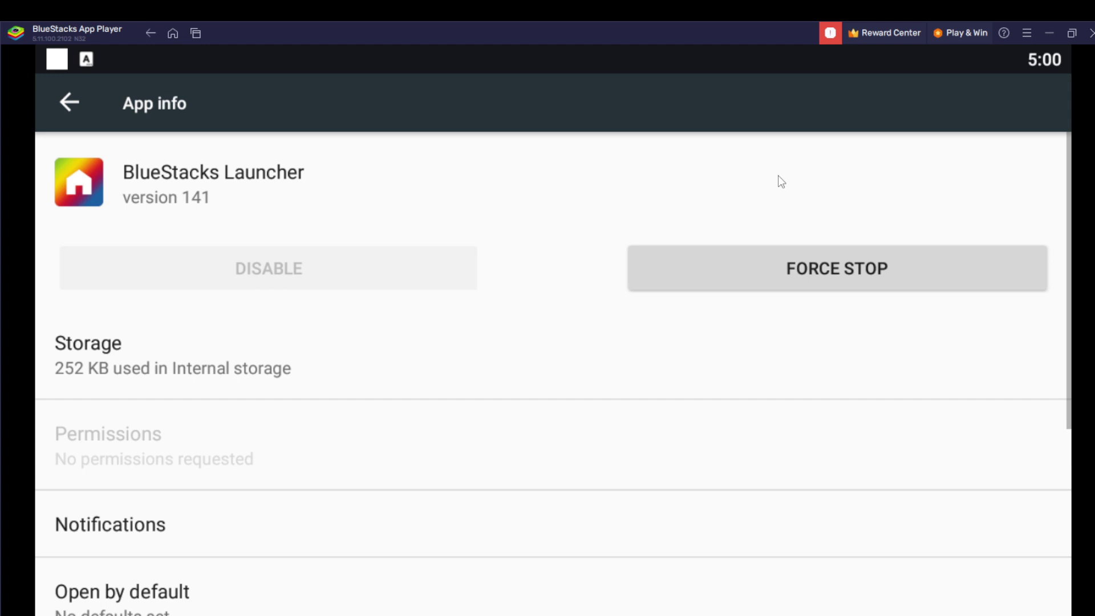
Return from Configure apps to the All apps list showing BlueStacks Launcher at 252 KB.
{"action": "key", "text": "Escape"}
{"action": "scroll", "coordinate": [199, 217], "scroll_direction": "down", "scroll_amount": 3}
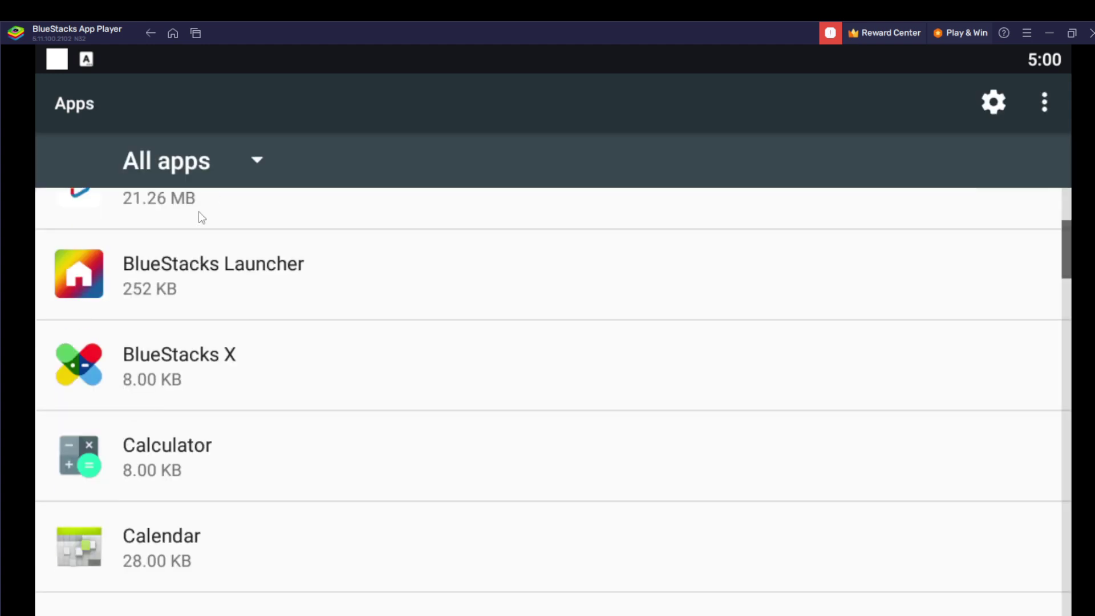
{"action": "scroll", "coordinate": [198, 218], "scroll_direction": "up", "scroll_amount": 3}
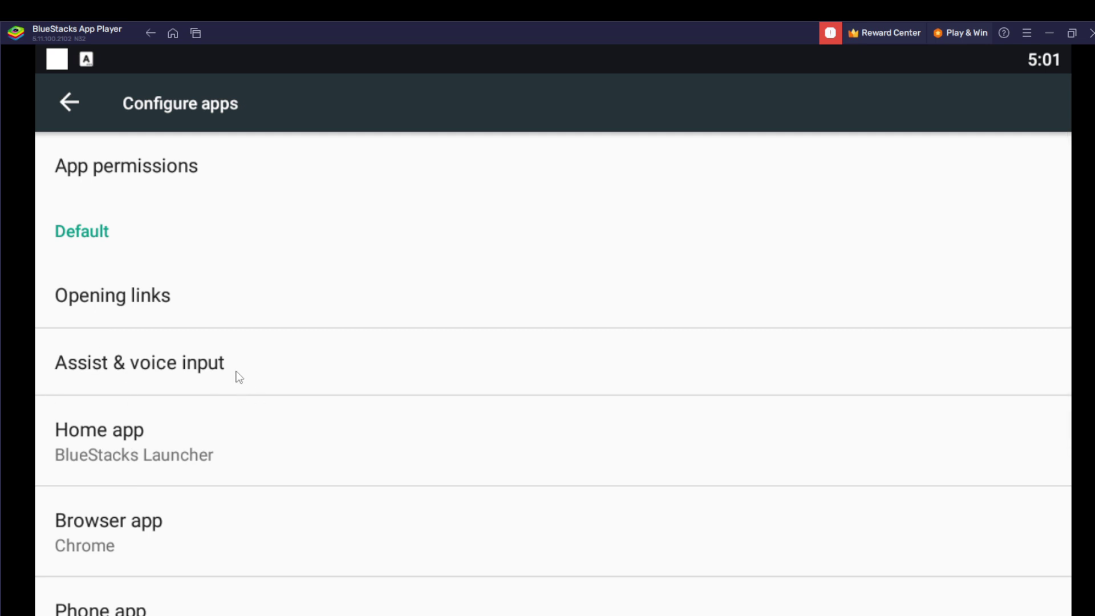
{"action": "scroll", "coordinate": [147, 323], "scroll_direction": "up", "scroll_amount": 2}
{"action": "scroll", "coordinate": [187, 412], "scroll_direction": "down", "scroll_amount": 3}
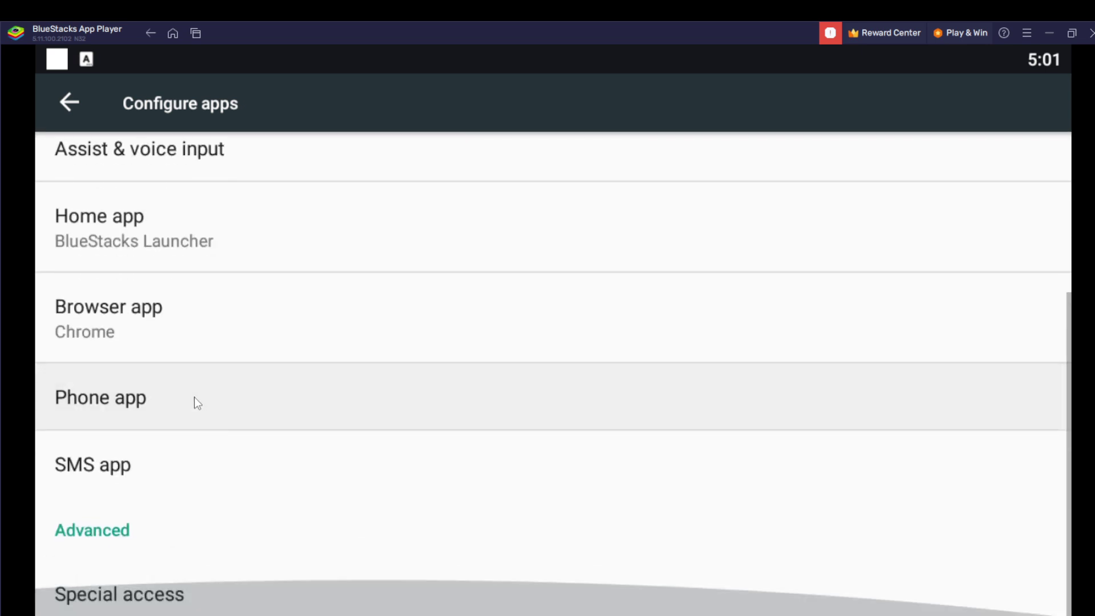
{"action": "scroll", "coordinate": [195, 403], "scroll_direction": "up", "scroll_amount": 3}
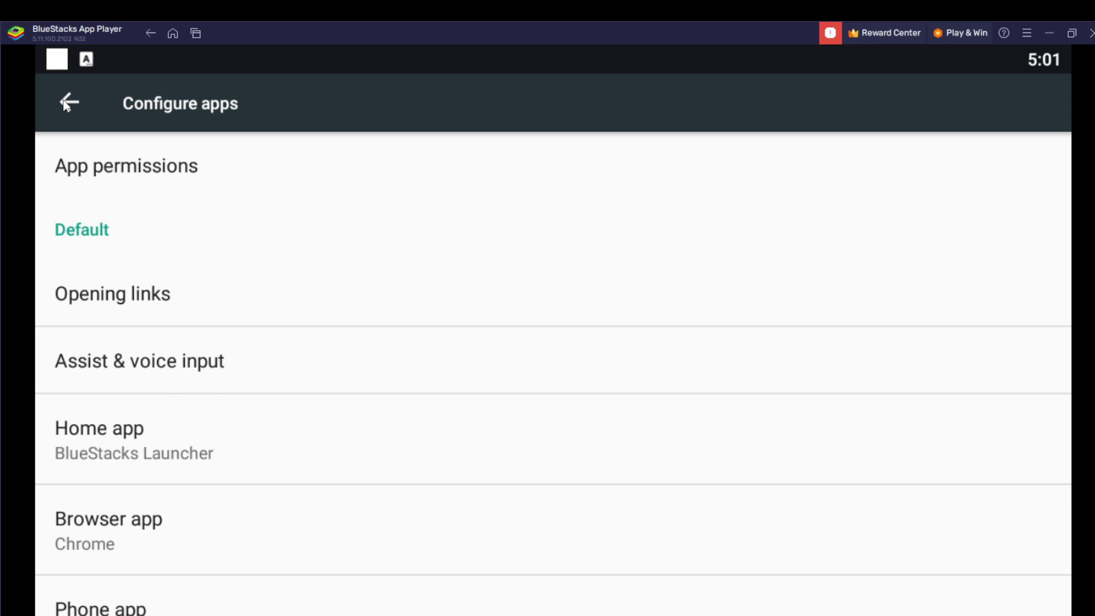
{"action": "left_click", "coordinate": [68, 104]}
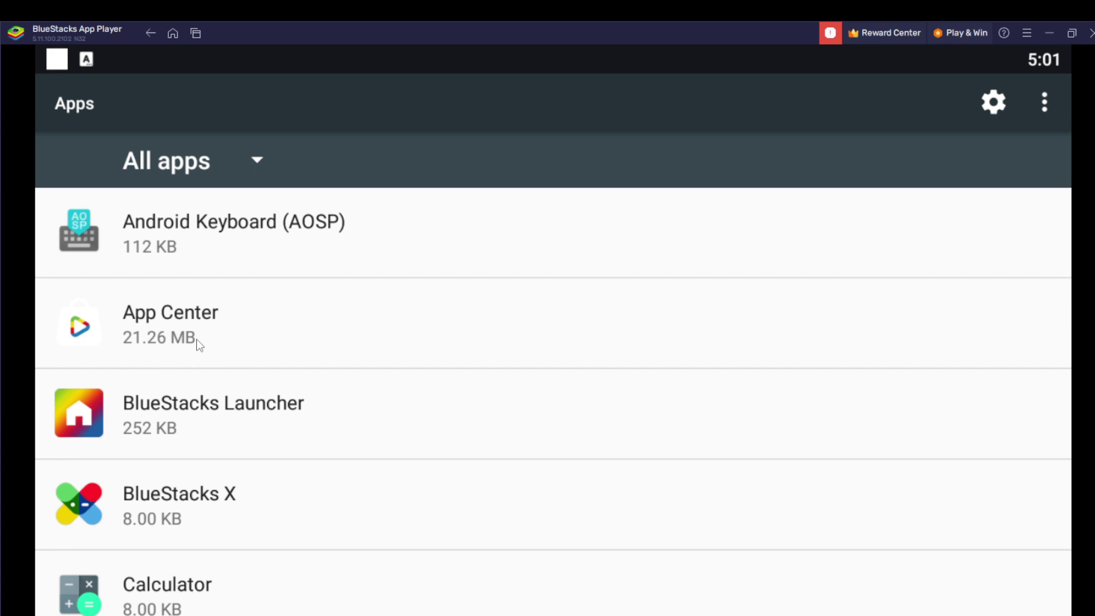
{"action": "scroll", "coordinate": [268, 463], "scroll_direction": "down", "scroll_amount": 2}
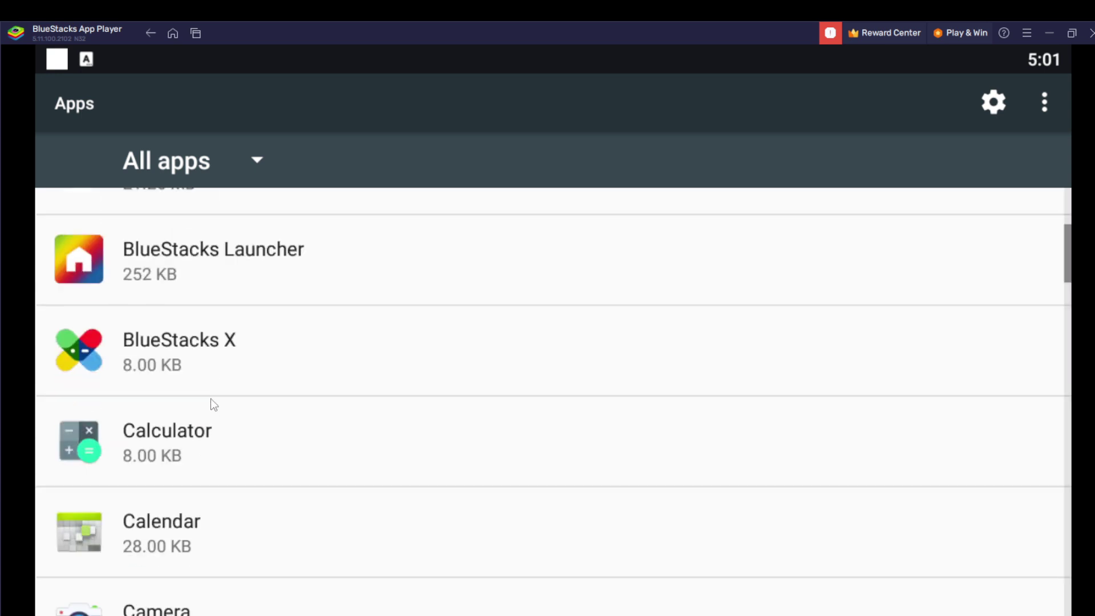
View BlueStacks X's storage details: 8.00 KB total, 0 B cache.
{"action": "left_click", "coordinate": [195, 338]}
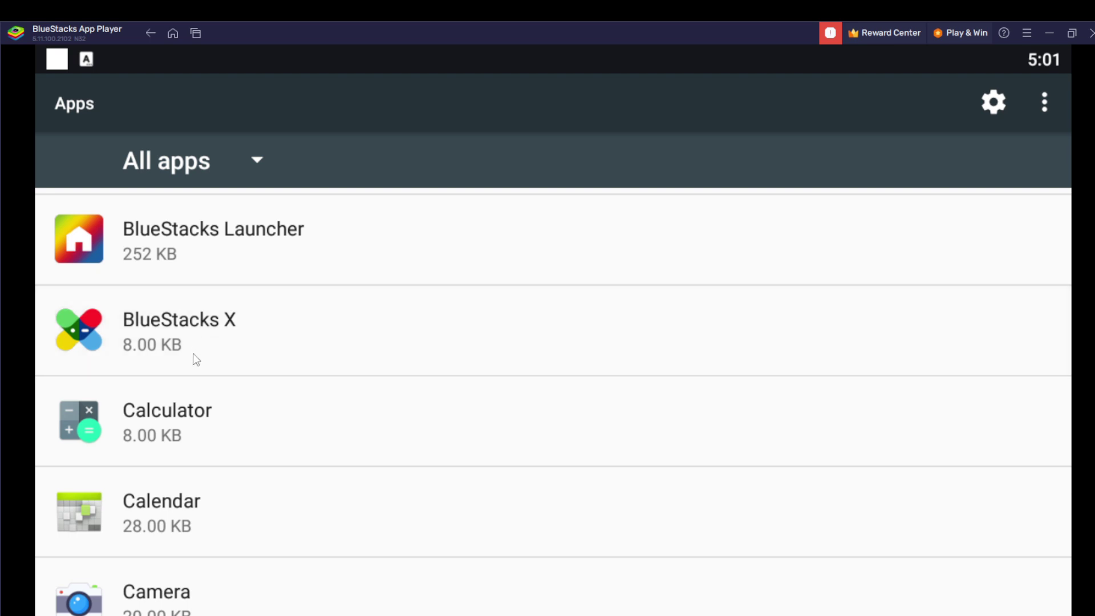
{"action": "left_click", "coordinate": [192, 359]}
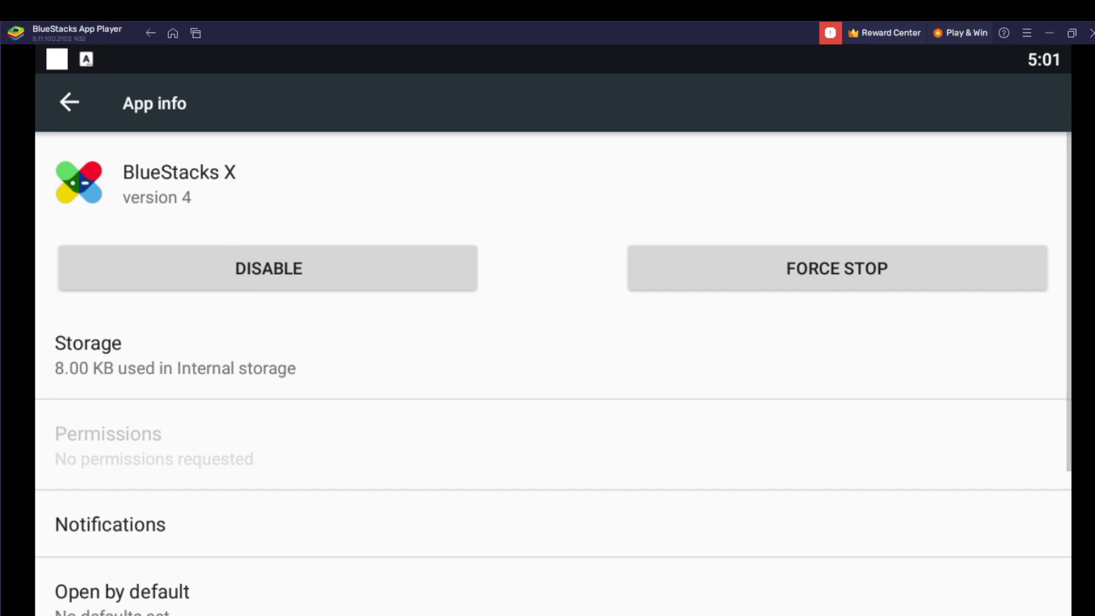
{"action": "left_click", "coordinate": [140, 366]}
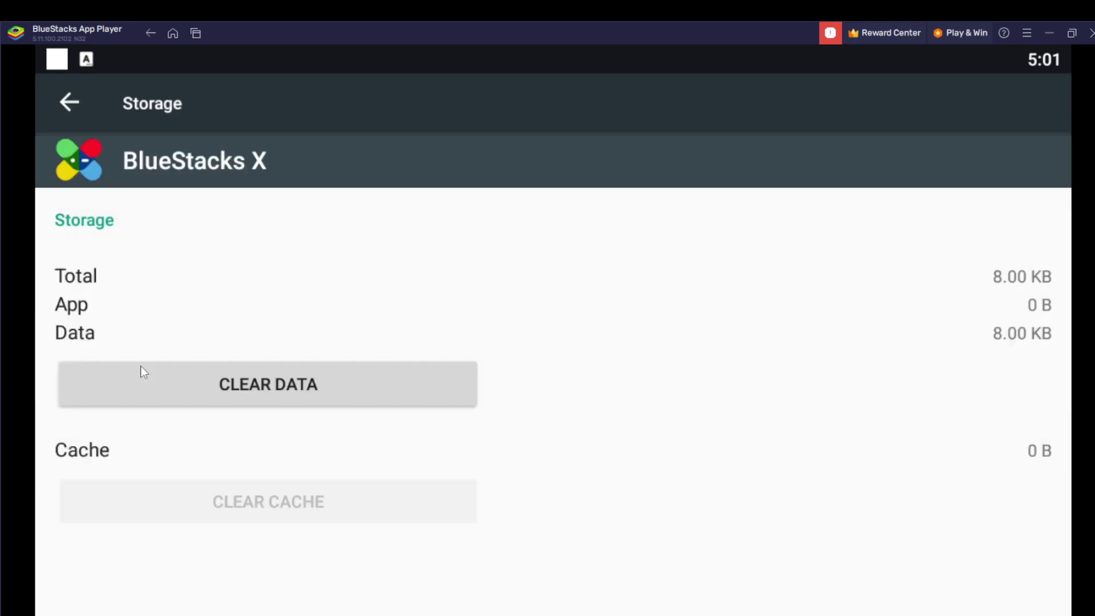
{"action": "left_click", "coordinate": [430, 391]}
View BlueStacks Launcher's storage details: 252 KB data, 80.00 KB cache.
{"action": "left_click", "coordinate": [68, 103]}
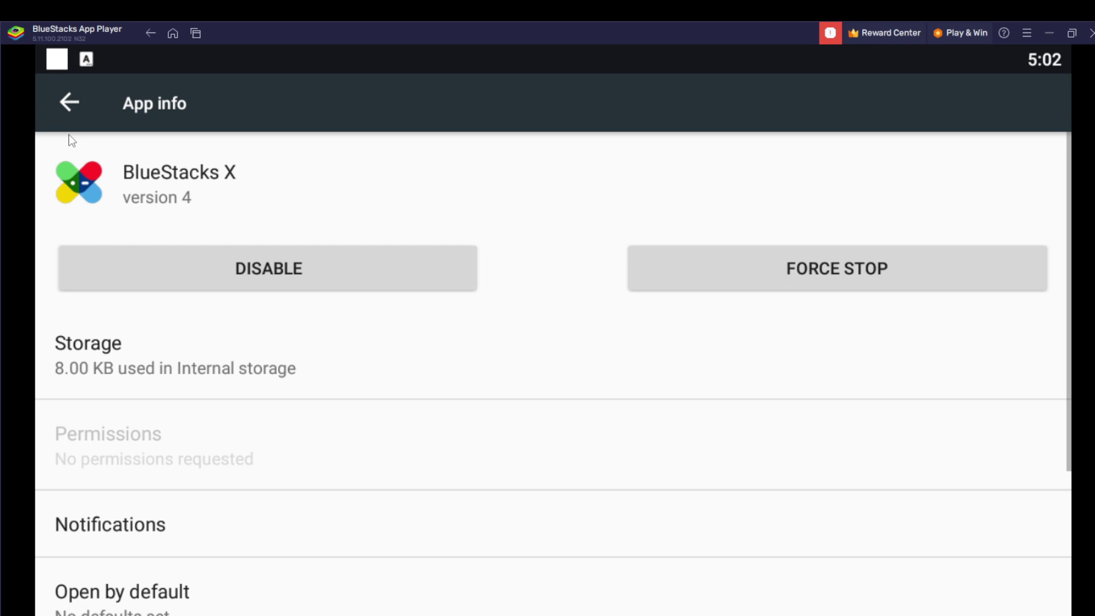
{"action": "left_click", "coordinate": [69, 105]}
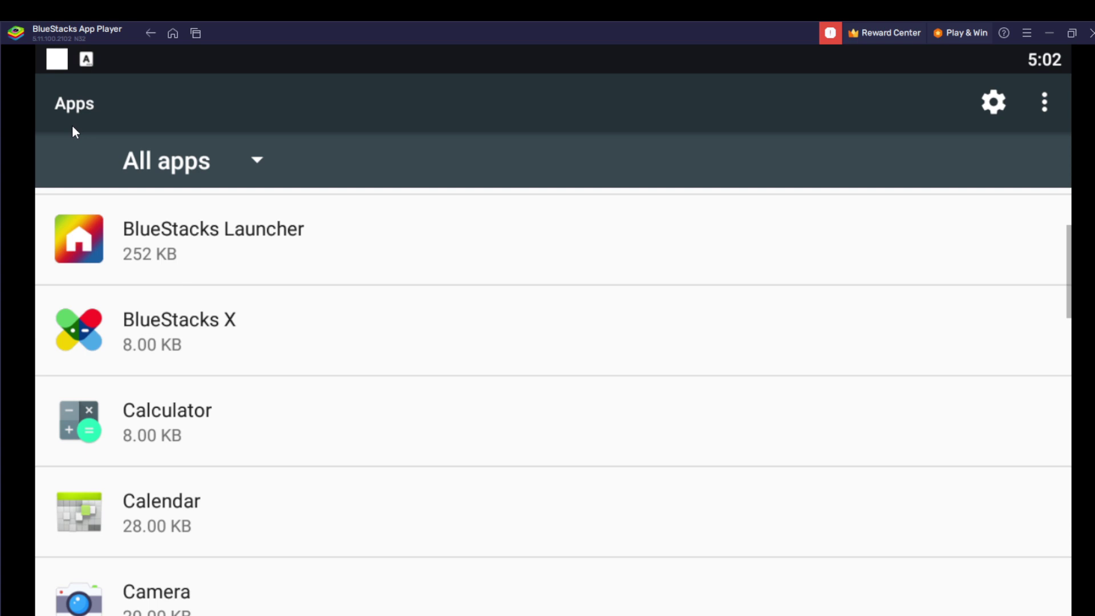
{"action": "left_click", "coordinate": [168, 250]}
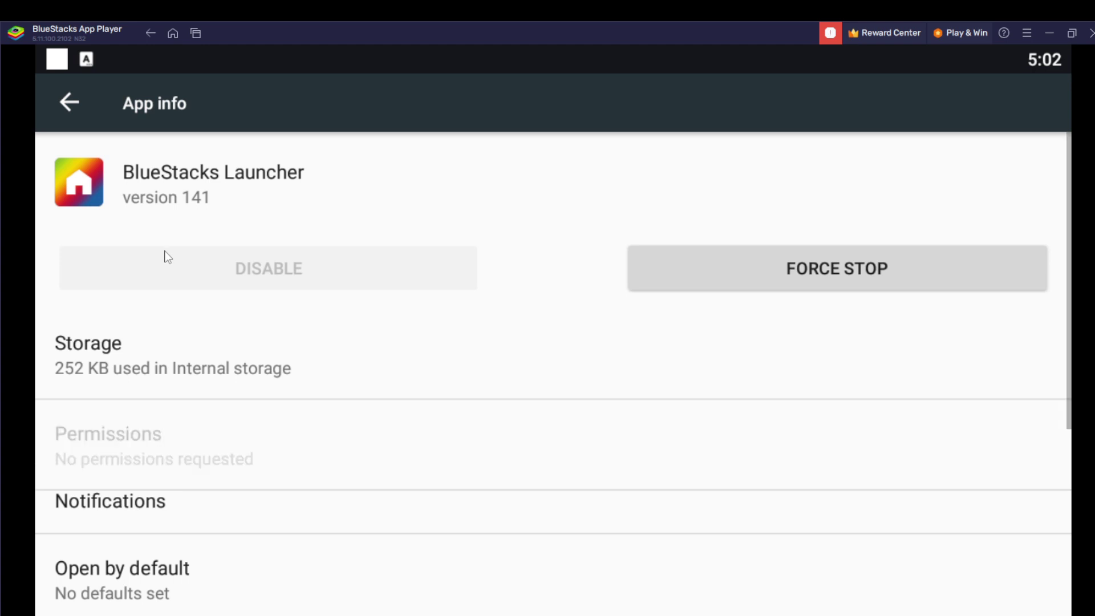
{"action": "left_click", "coordinate": [148, 361]}
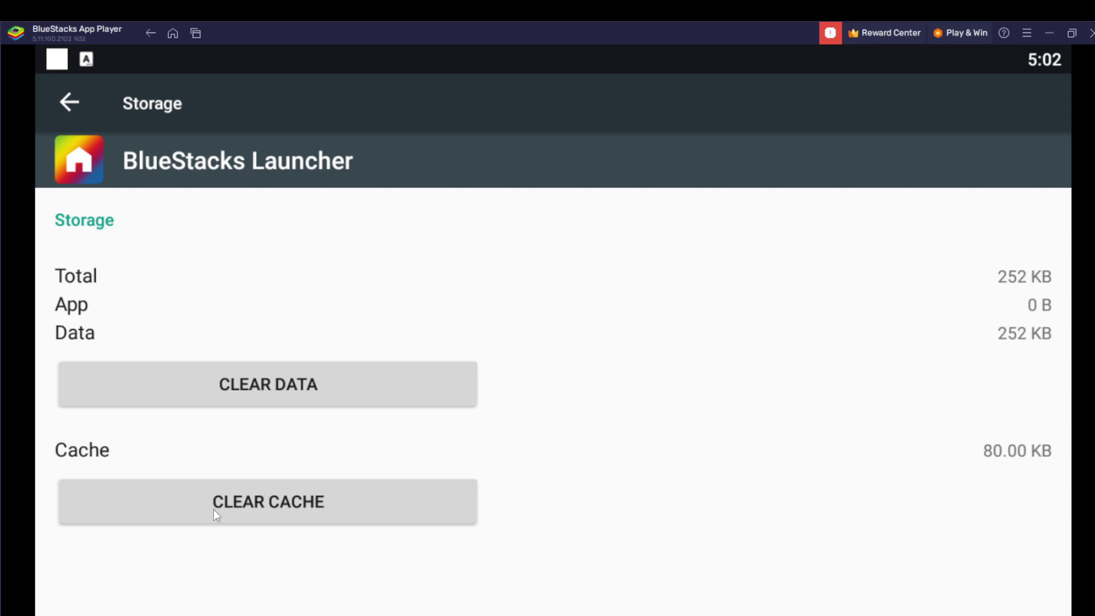
Clear BlueStacks Launcher's 80 KB cache to 0 B and return to the All apps list.
{"action": "left_click", "coordinate": [228, 507]}
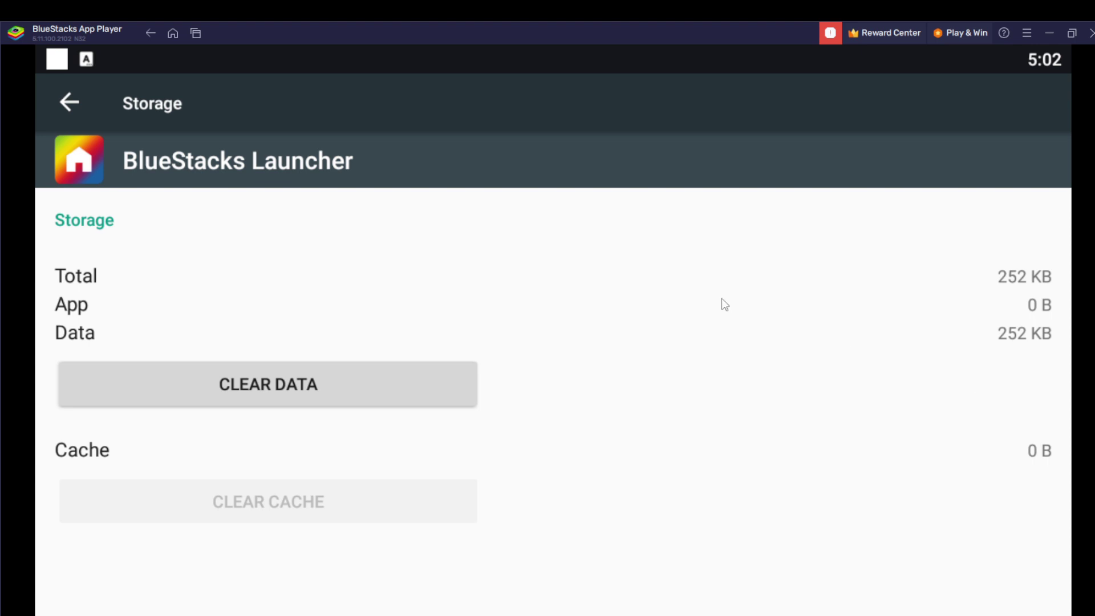
{"action": "left_click", "coordinate": [68, 106]}
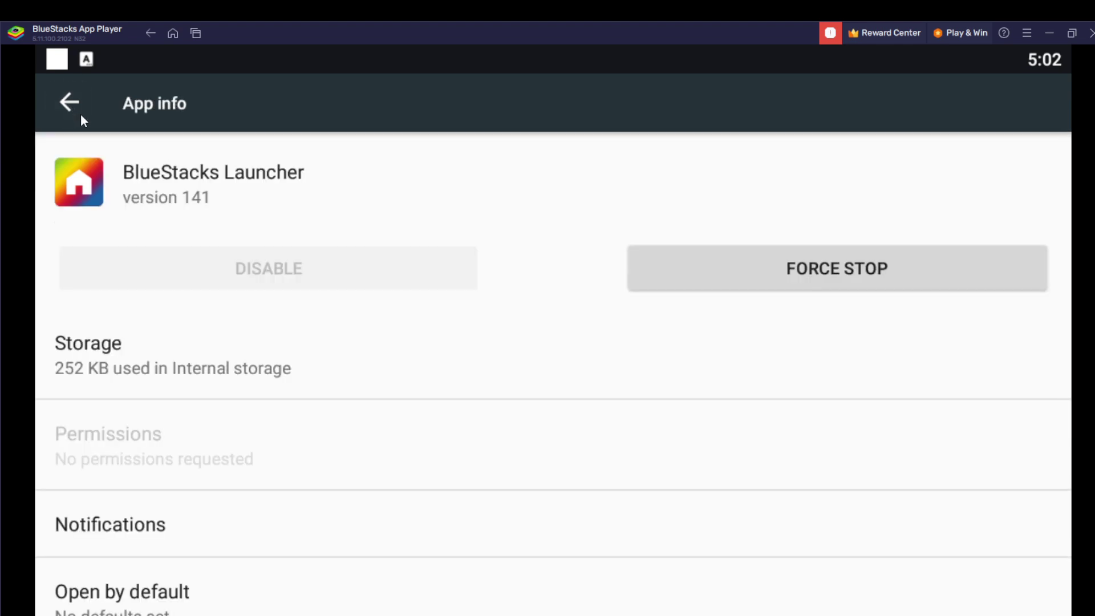
{"action": "left_click", "coordinate": [85, 123]}
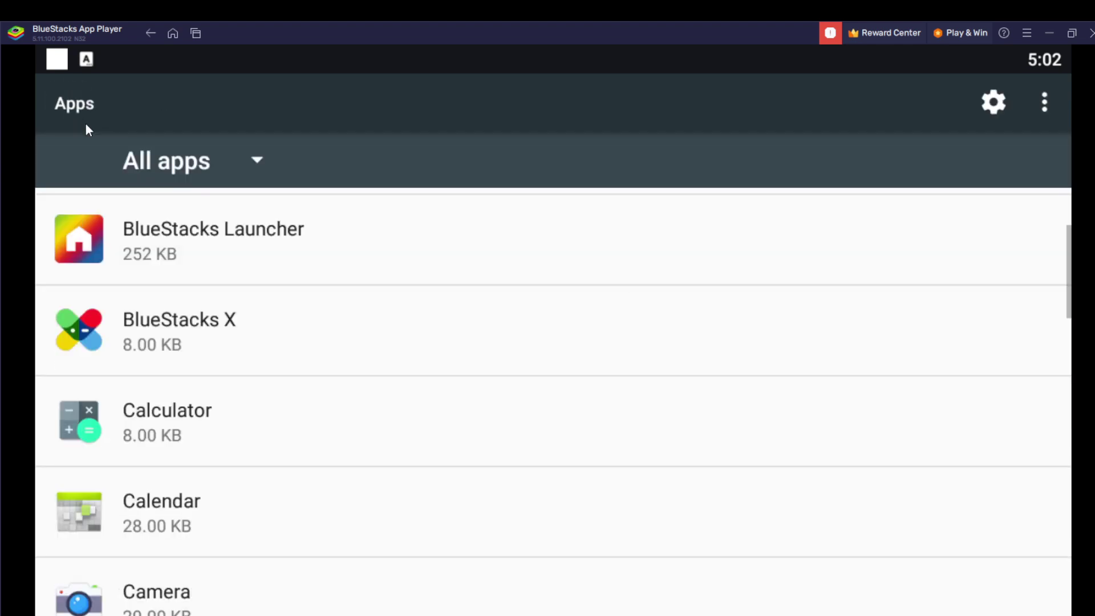